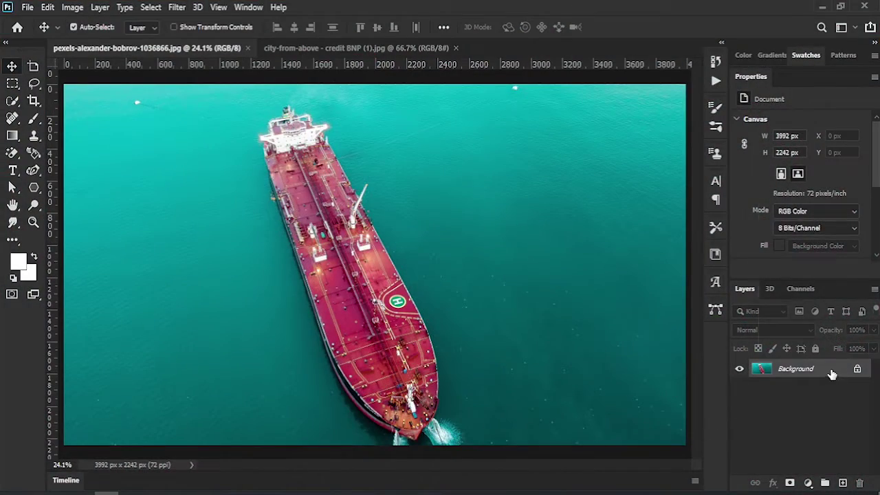
# Duplicate the Background layer as Background copy
pyautogui.rightClick(832, 373)
pyautogui.click(797, 229)
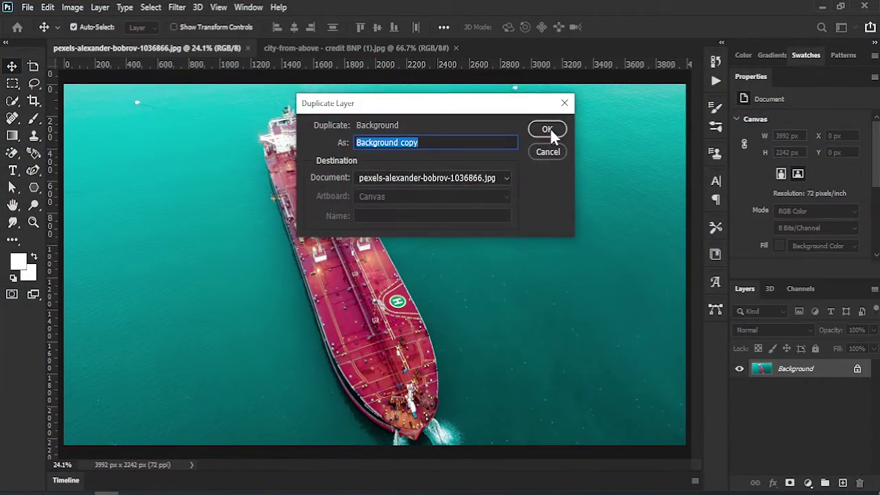
pyautogui.click(548, 128)
pyautogui.click(830, 421)
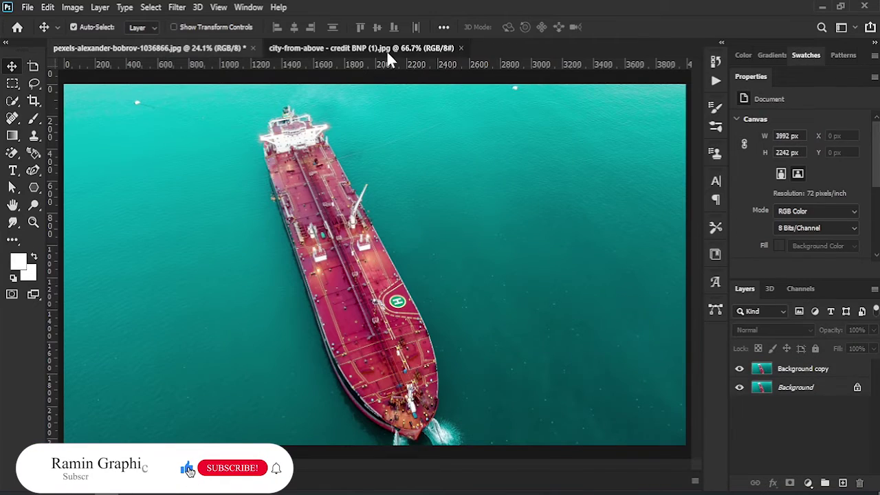
# Bring the city aerial photo into the ship document and scale it to cover the canvas
pyautogui.click(386, 50)
pyautogui.moveTo(371, 193); pyautogui.dragTo(213, 77)
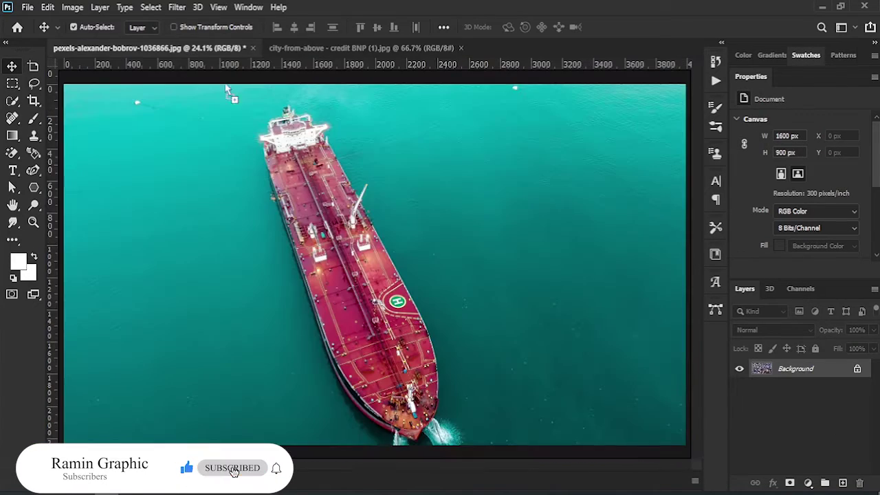
pyautogui.moveTo(453, 214)
pyautogui.mouseDown()
pyautogui.moveTo(464, 258)
pyautogui.moveTo(686, 250)
pyautogui.mouseUp()
pyautogui.hotkey('ctrl', 't')
pyautogui.moveTo(232, 253); pyautogui.dragTo(64, 266)
pyautogui.moveTo(203, 266); pyautogui.dragTo(203, 282)
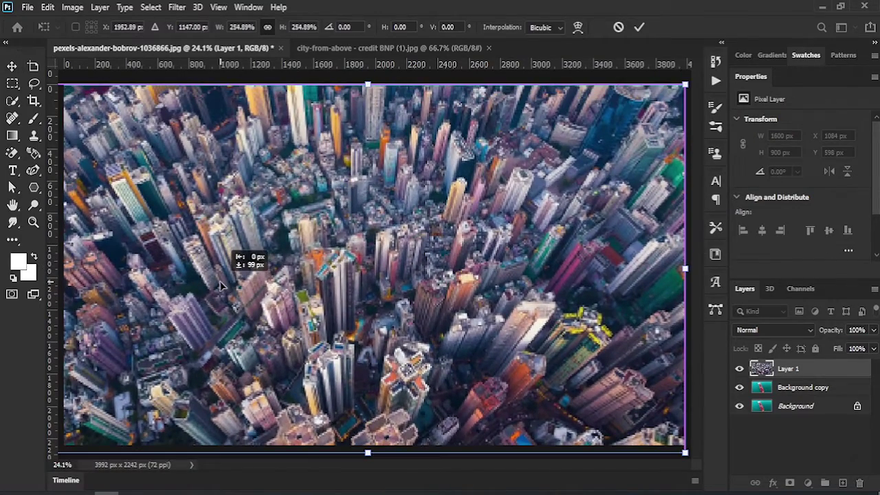
pyautogui.click(639, 28)
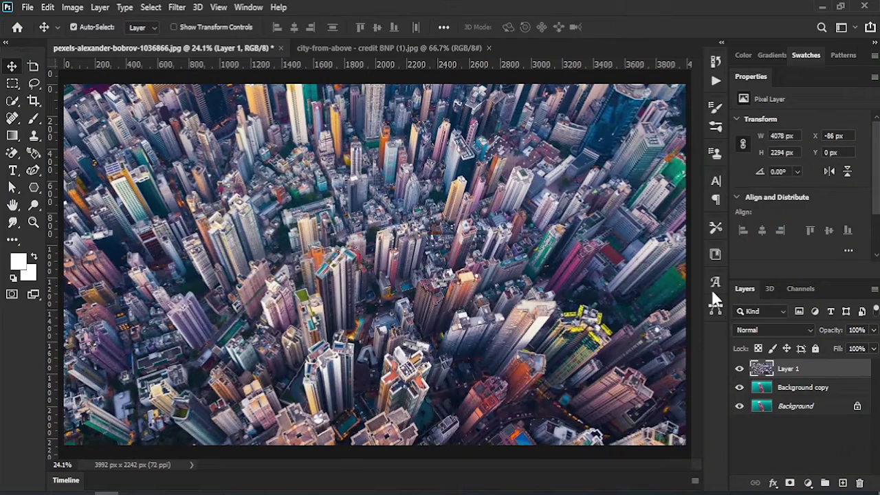
# Set Layer 1's blend mode to Soft Light and select it
pyautogui.click(760, 331)
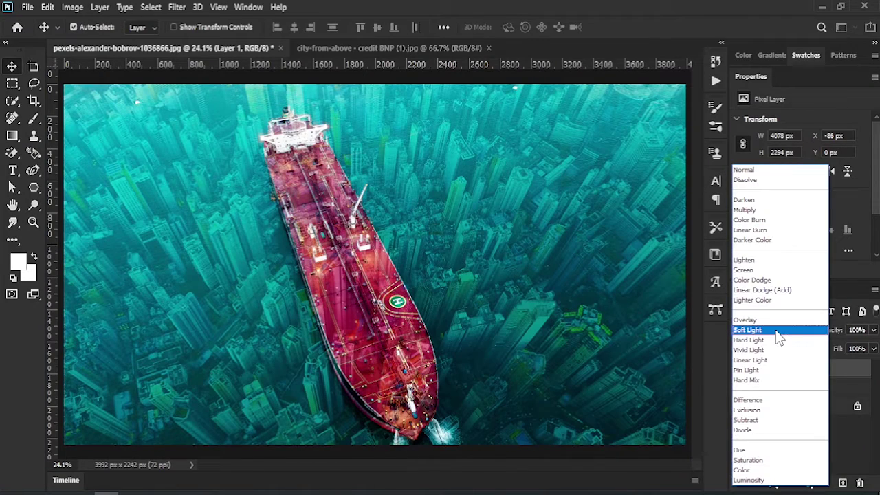
pyautogui.click(784, 330)
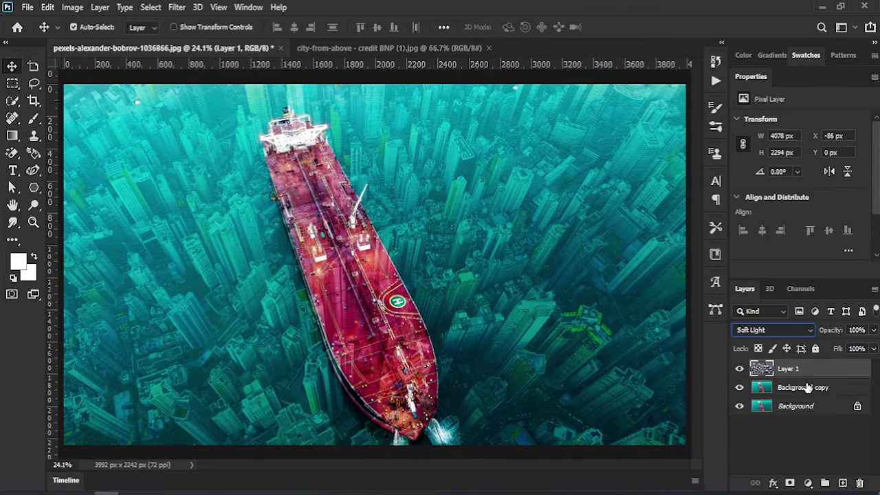
pyautogui.click(813, 421)
pyautogui.click(814, 371)
# Add a white layer mask to Layer 1 and set the brush to 100% opacity
pyautogui.click(790, 482)
pyautogui.click(34, 118)
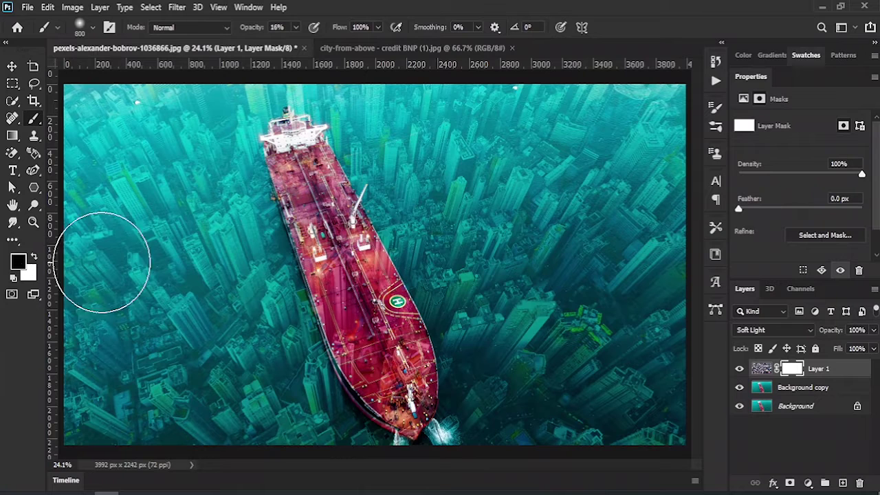
pyautogui.moveTo(595, 382); pyautogui.dragTo(543, 371)
pyautogui.hotkey('ctrl', 'z')
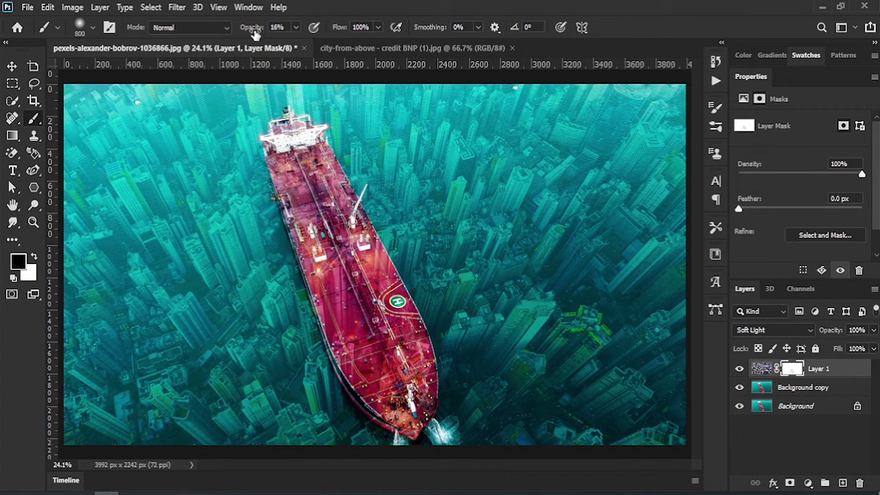
pyautogui.write('100')
pyautogui.press('Return')
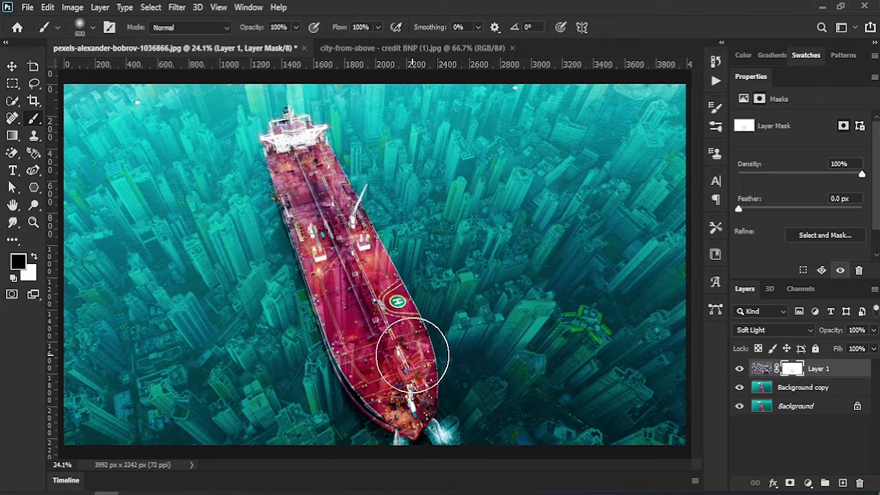
# Paint black on the mask over the ship's deck and the cyan stern glow
pyautogui.moveTo(368, 304)
pyautogui.mouseDown()
pyautogui.moveTo(341, 272)
pyautogui.moveTo(400, 399)
pyautogui.mouseUp()
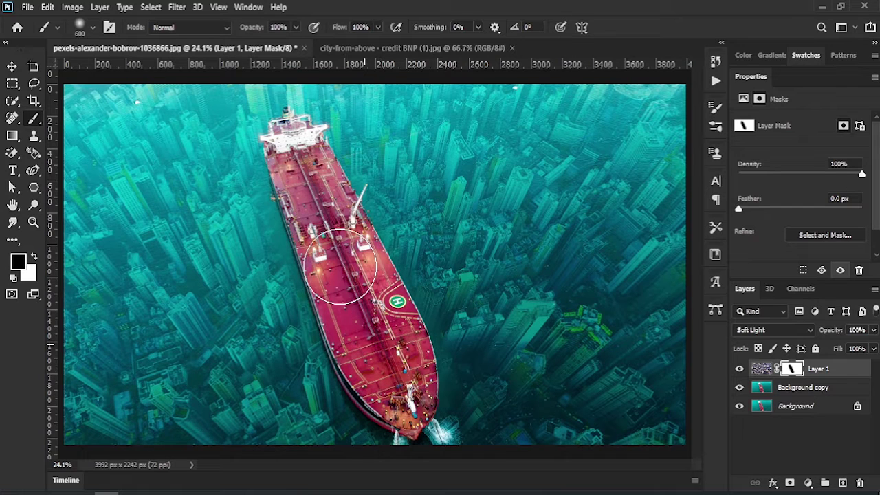
pyautogui.press('[')
pyautogui.press('x')
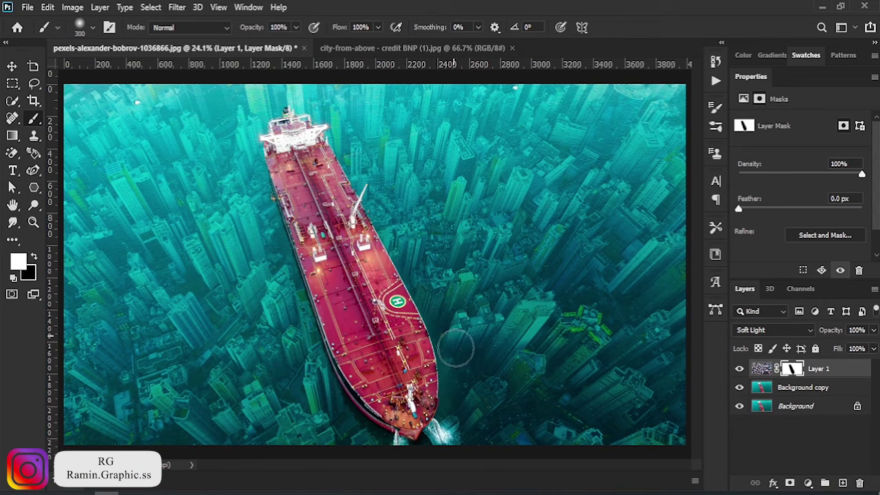
pyautogui.click(34, 256)
pyautogui.moveTo(434, 437); pyautogui.dragTo(399, 442)
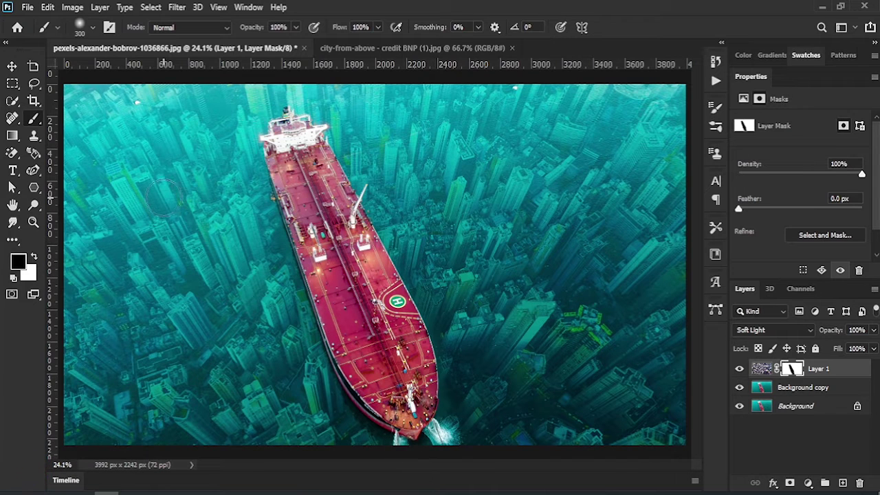
pyautogui.click(12, 66)
pyautogui.click(798, 459)
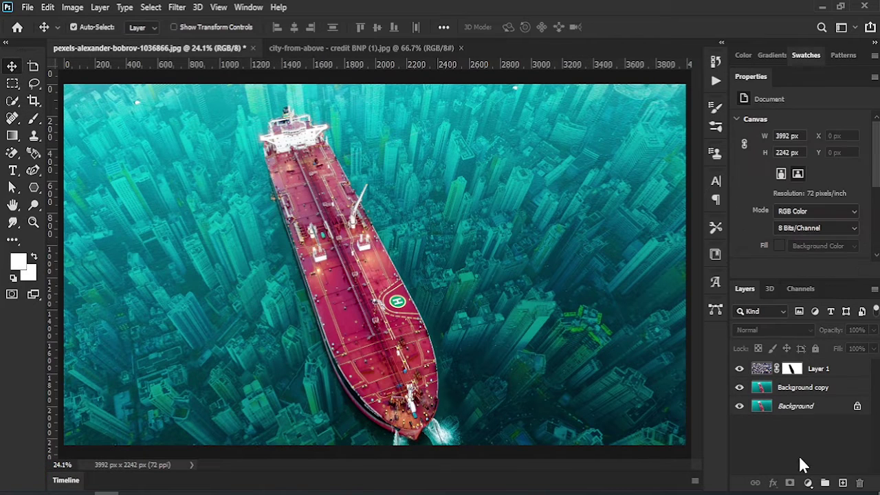
# Add a Color Lookup layer using the Fuji F125 Kodak 2395 LUT, then select Background copy
pyautogui.click(810, 484)
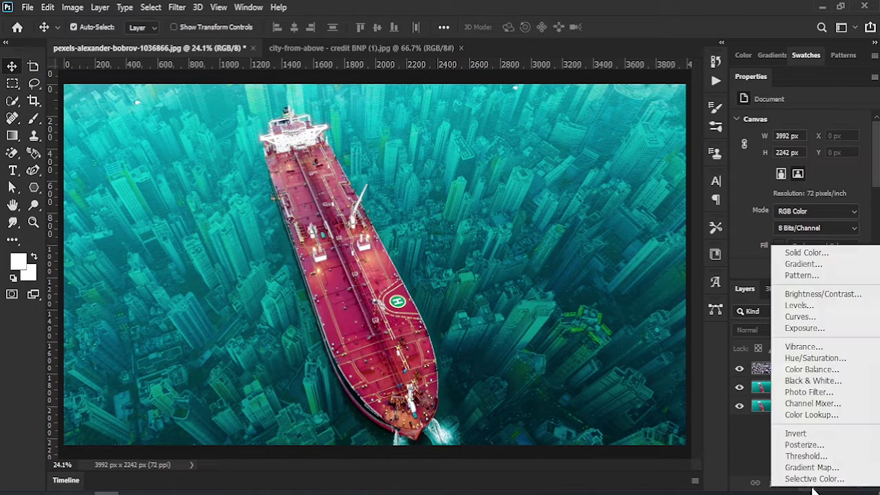
pyautogui.click(850, 417)
pyautogui.click(837, 124)
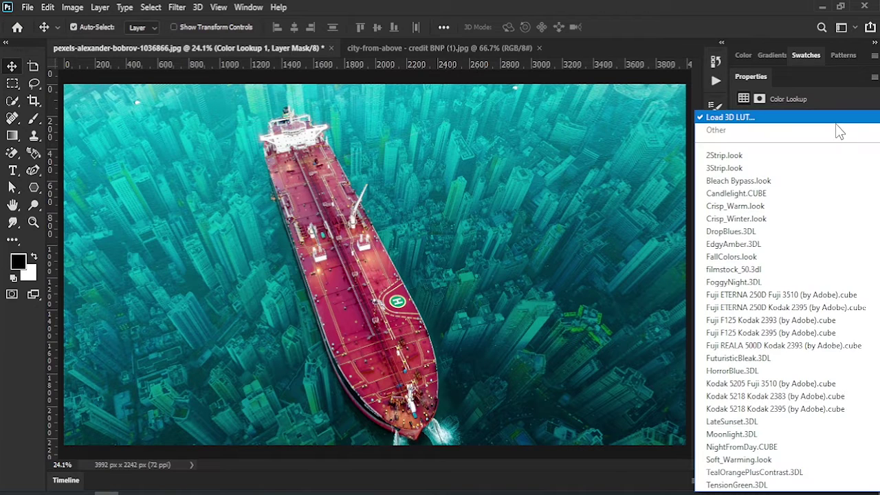
pyautogui.click(802, 333)
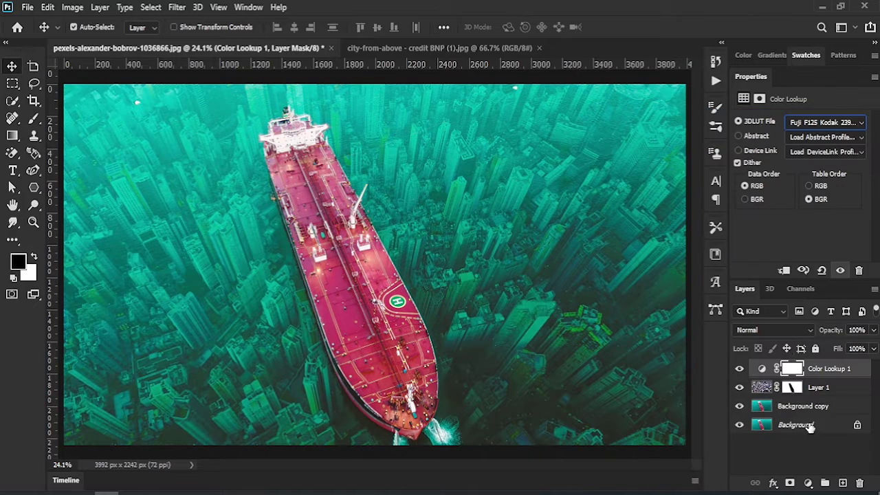
pyautogui.click(738, 371)
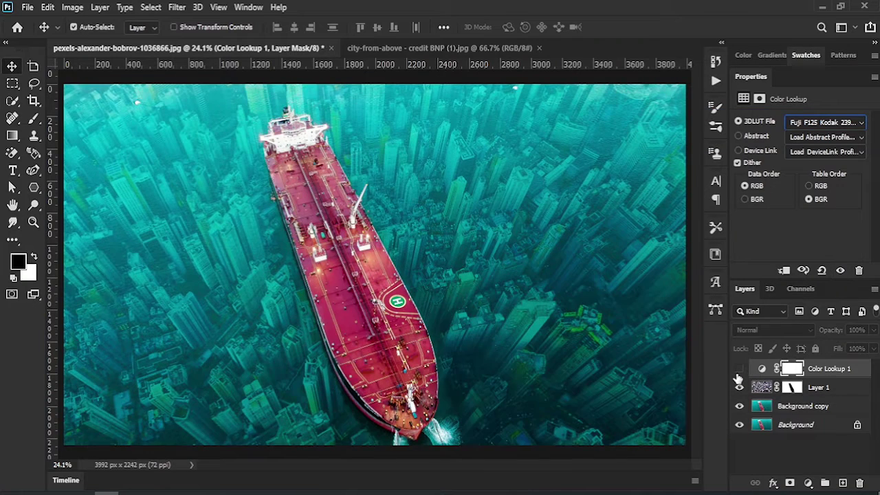
pyautogui.click(812, 450)
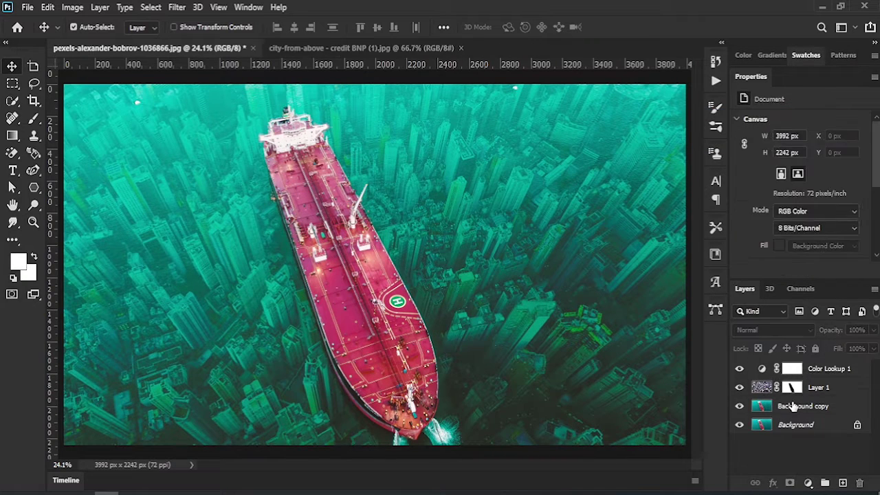
pyautogui.click(803, 405)
pyautogui.click(12, 102)
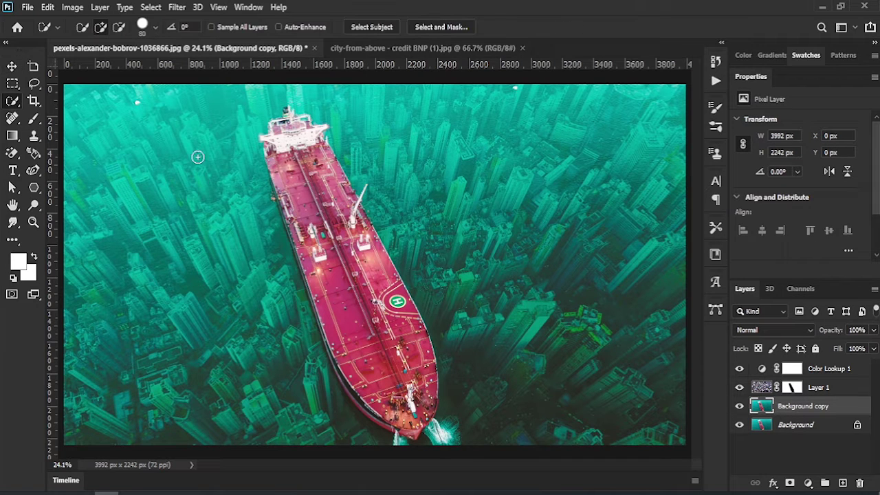
# Select the ship including its white bridge, then invert the selection
pyautogui.moveTo(303, 178); pyautogui.dragTo(390, 412)
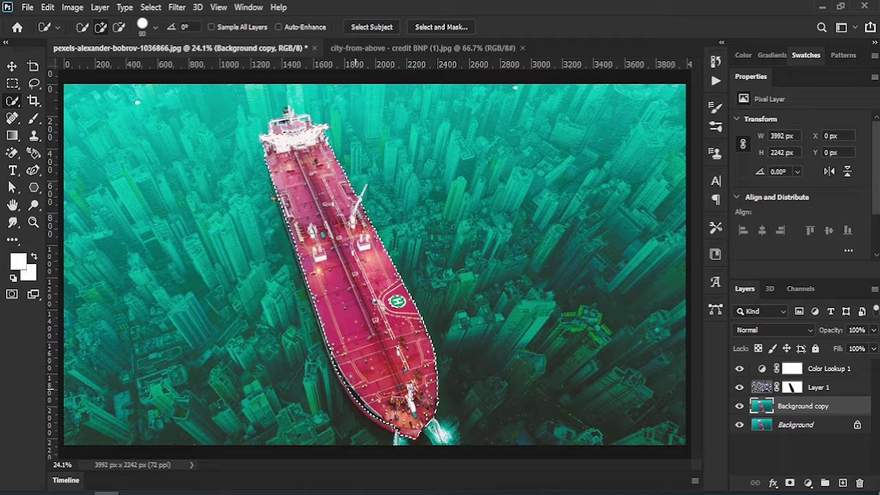
pyautogui.moveTo(389, 415); pyautogui.dragTo(329, 337)
pyautogui.click(300, 133)
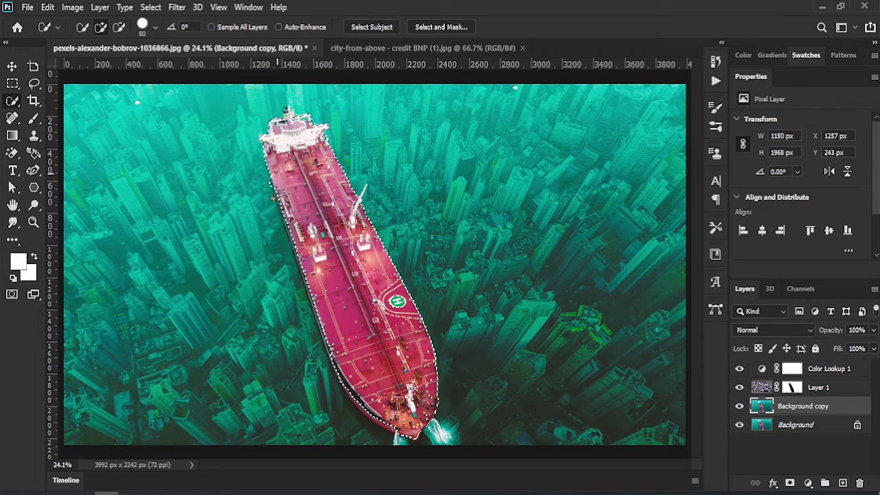
pyautogui.rightClick(328, 268)
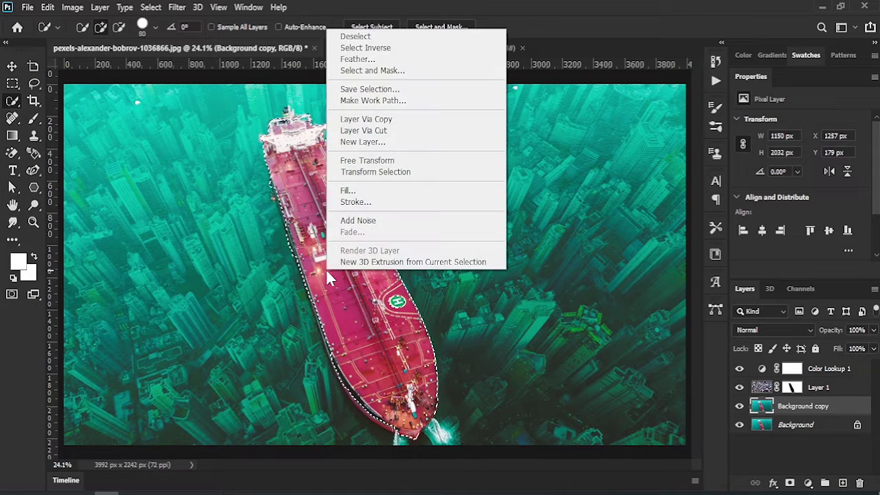
pyautogui.click(420, 50)
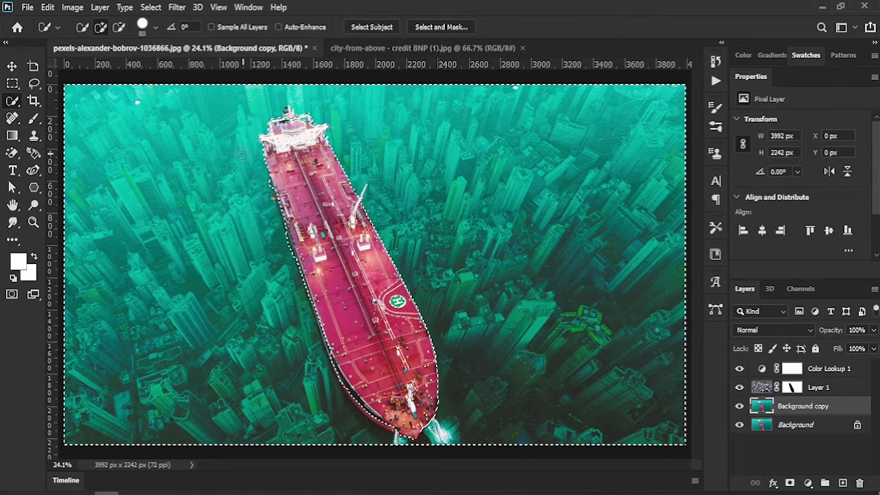
# Apply uniform Add Noise at about 17–19% to the surroundings, then deselect
pyautogui.click(178, 8)
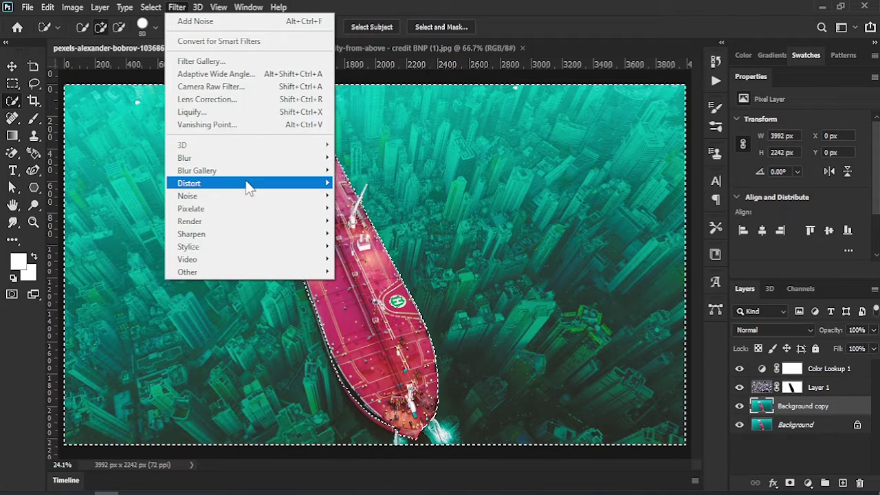
pyautogui.moveTo(187, 196)
pyautogui.click(364, 195)
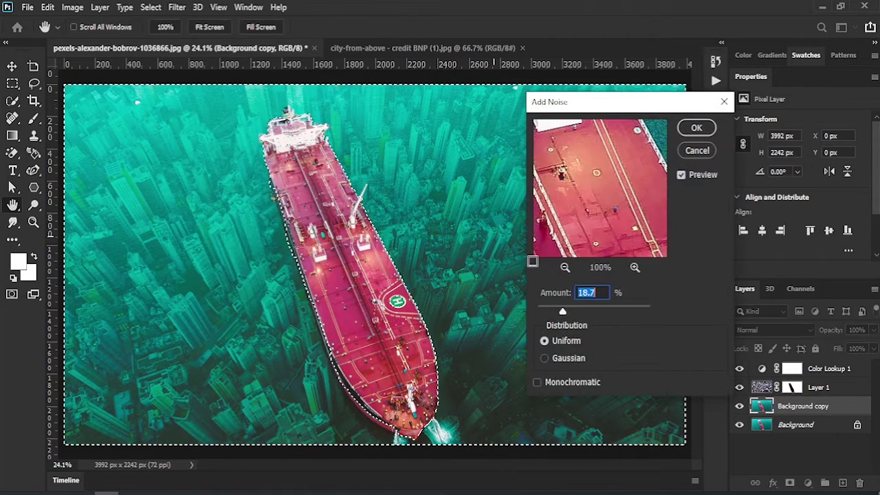
pyautogui.moveTo(644, 179); pyautogui.dragTo(665, 193)
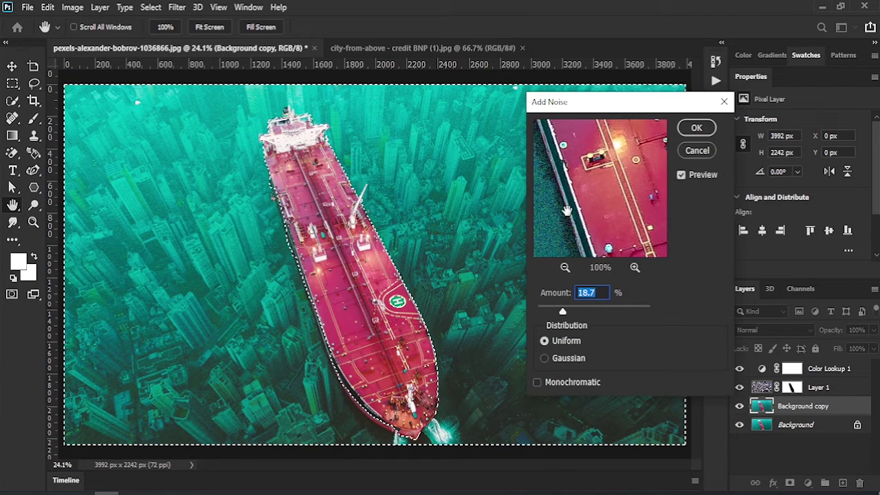
pyautogui.moveTo(561, 308); pyautogui.dragTo(559, 308)
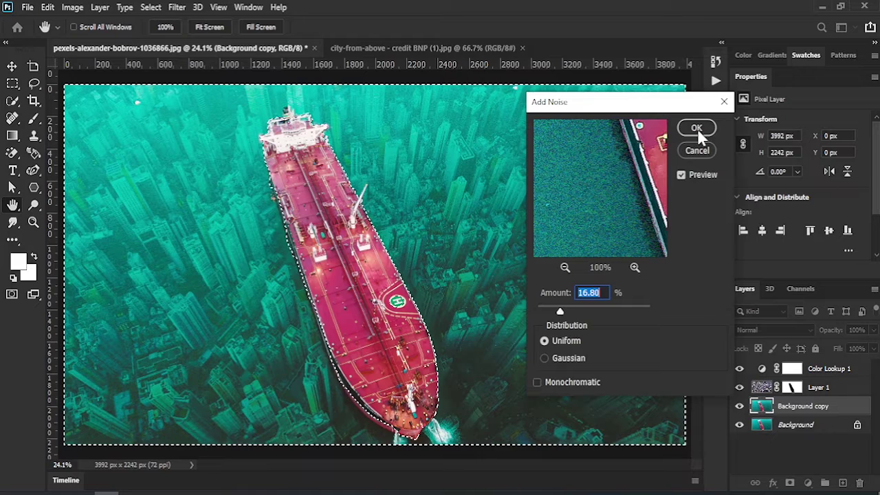
pyautogui.click(568, 309)
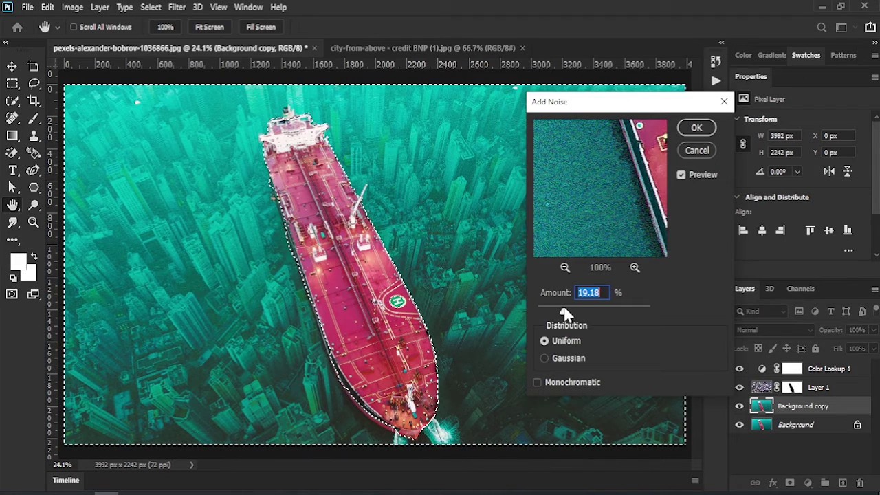
pyautogui.click(693, 129)
pyautogui.press('w')
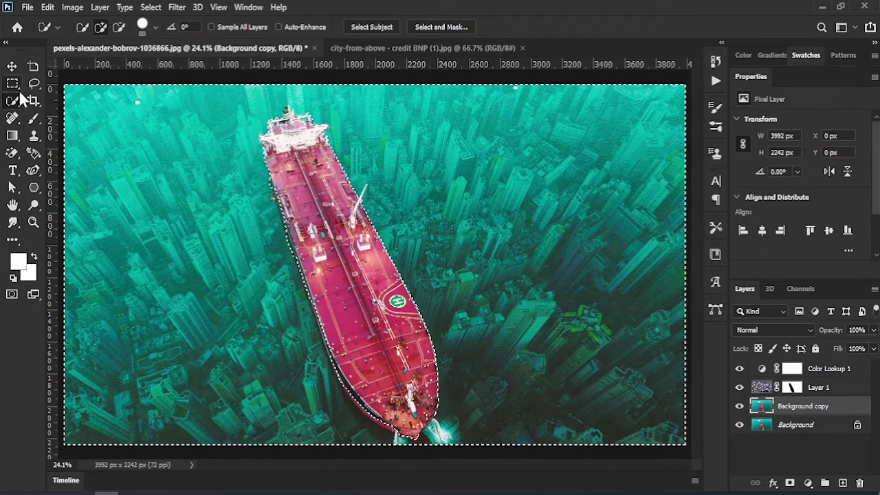
pyautogui.hotkey('ctrl', 'd')
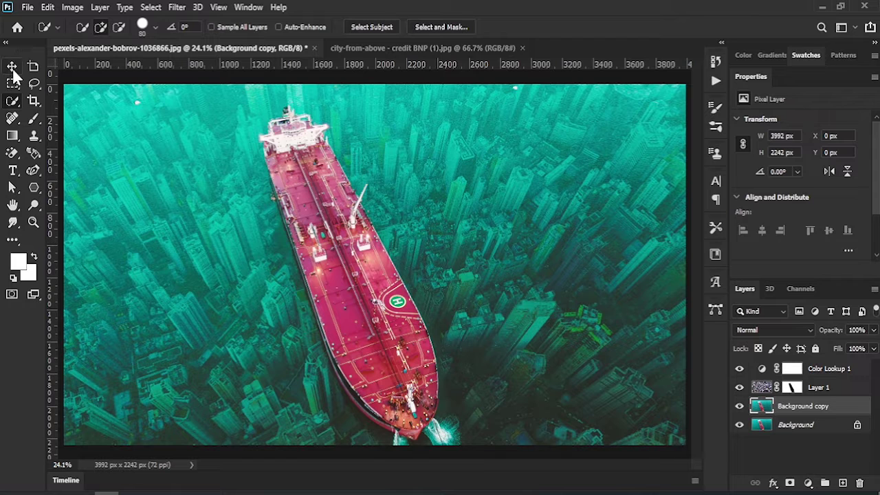
# Add a Levels adjustment layer with the midtone set to 0.83
pyautogui.click(12, 68)
pyautogui.click(819, 453)
pyautogui.click(808, 483)
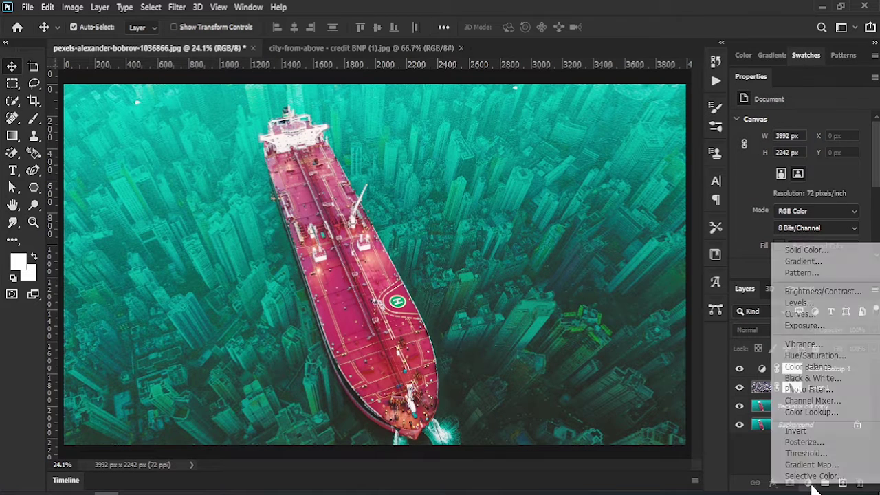
pyautogui.click(811, 302)
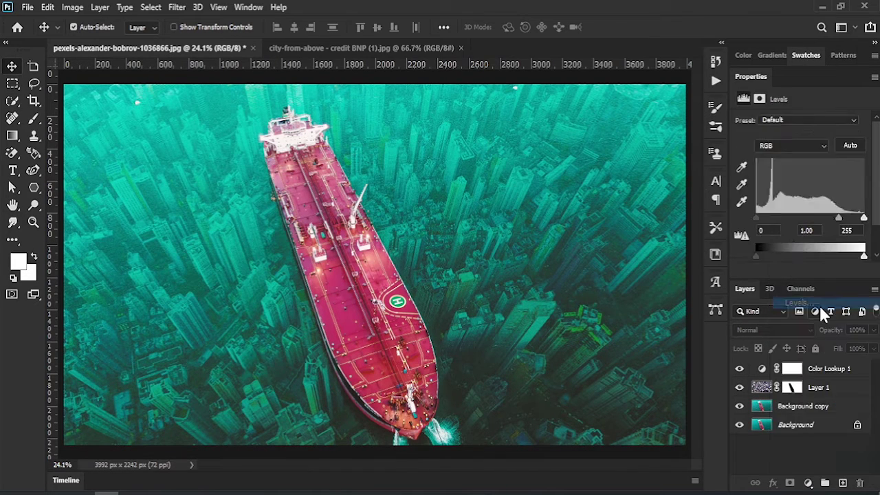
pyautogui.moveTo(811, 217); pyautogui.dragTo(812, 217)
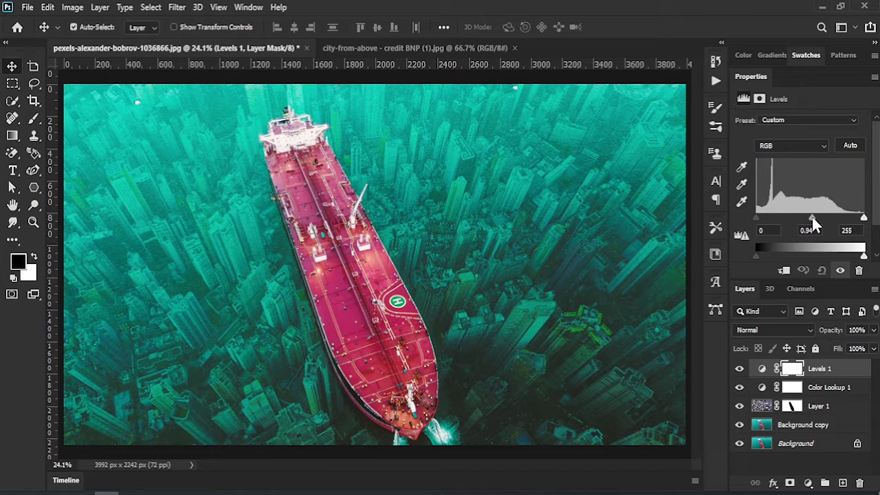
pyautogui.moveTo(816, 217); pyautogui.dragTo(816, 217)
pyautogui.click(811, 462)
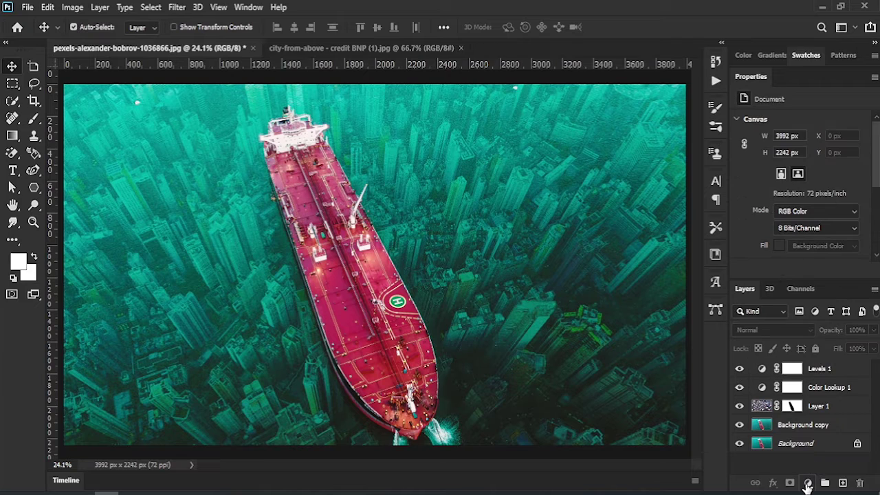
# Add a Curves adjustment layer with the curve lifted slightly to brighten
pyautogui.click(808, 483)
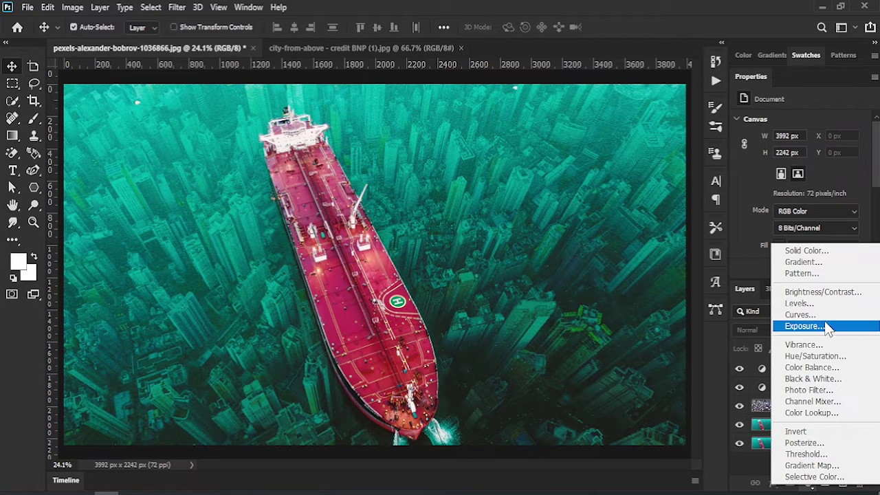
pyautogui.click(801, 314)
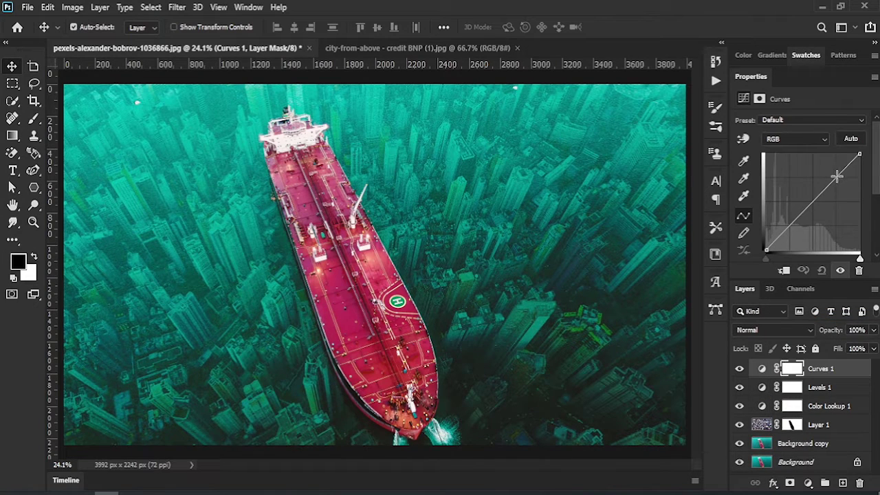
pyautogui.moveTo(837, 176); pyautogui.dragTo(833, 175)
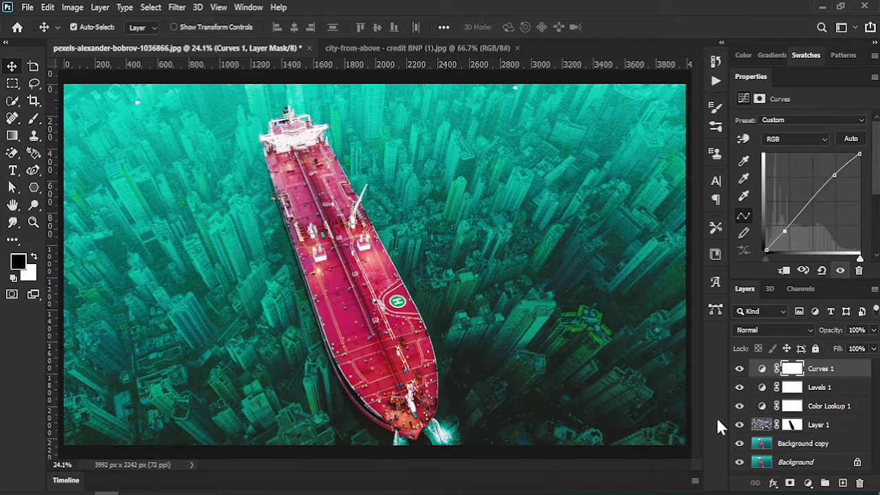
pyautogui.click(844, 389)
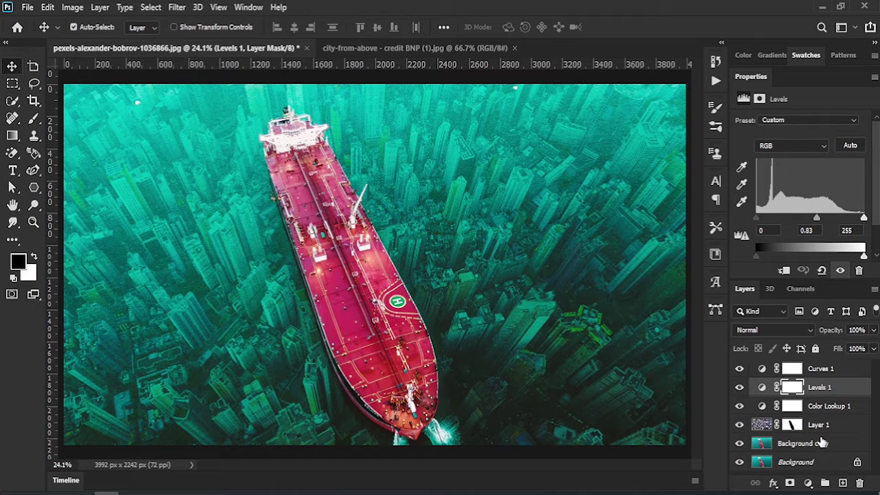
# Group the layers from Background copy through Curves 1 into Group 1
pyautogui.click(822, 443)
pyautogui.keyDown('shift'); pyautogui.click(820, 372); pyautogui.keyUp('shift')
pyautogui.hotkey('ctrl', 'g')
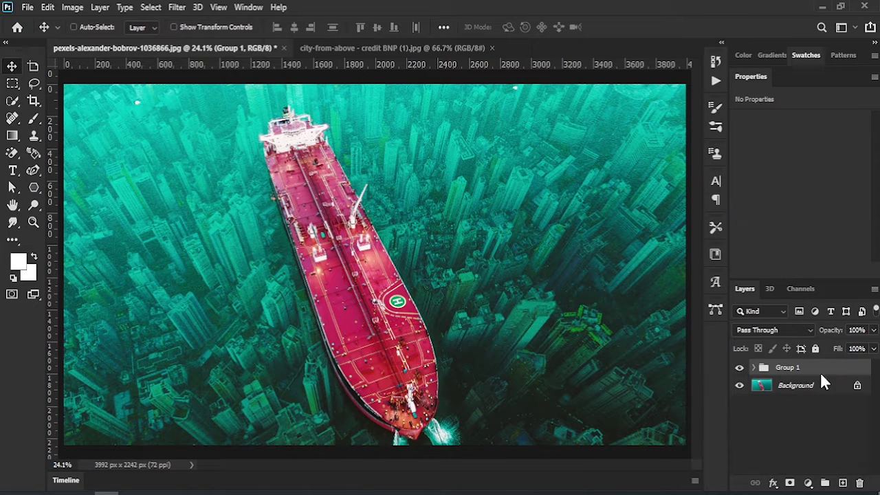
# Add an Exposure adjustment layer at +0.17 above Group 1
pyautogui.click(808, 483)
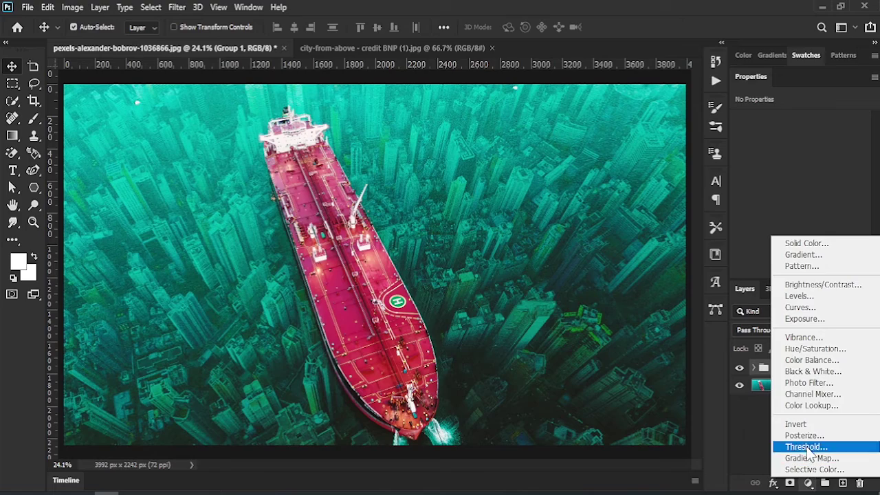
pyautogui.click(805, 319)
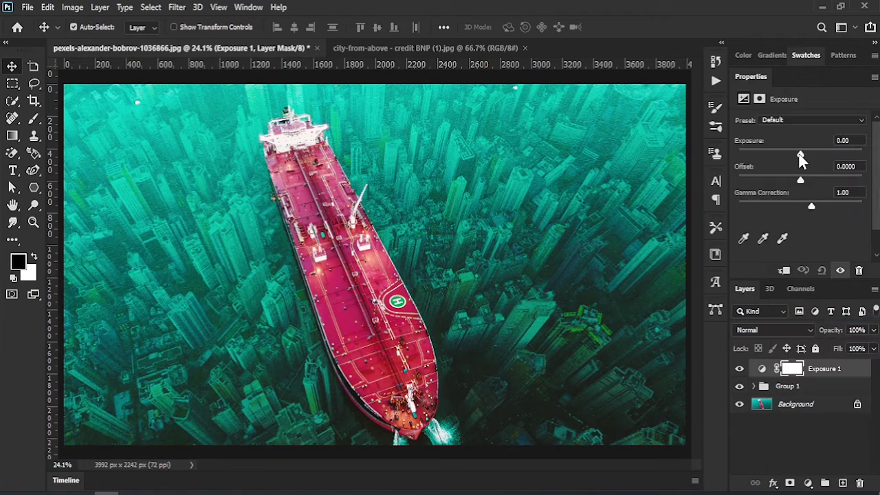
pyautogui.moveTo(800, 160); pyautogui.dragTo(806, 159)
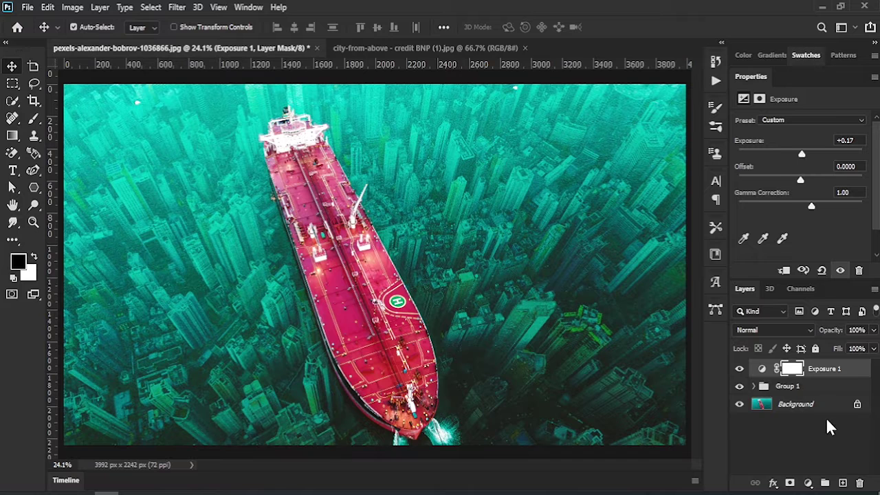
pyautogui.click(800, 419)
pyautogui.click(788, 388)
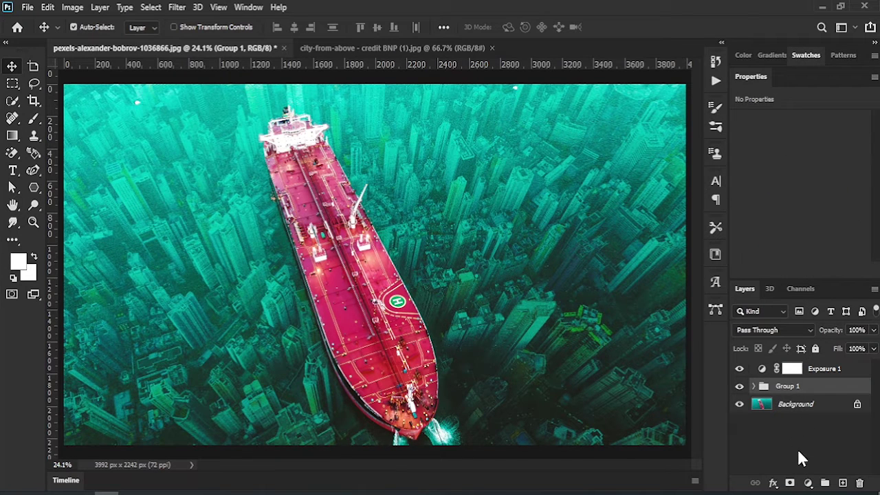
pyautogui.click(754, 386)
# Paint Layer 1's mask black with a large 17%-opacity brush along the left edge and bow
pyautogui.moveTo(877, 402); pyautogui.dragTo(877, 429)
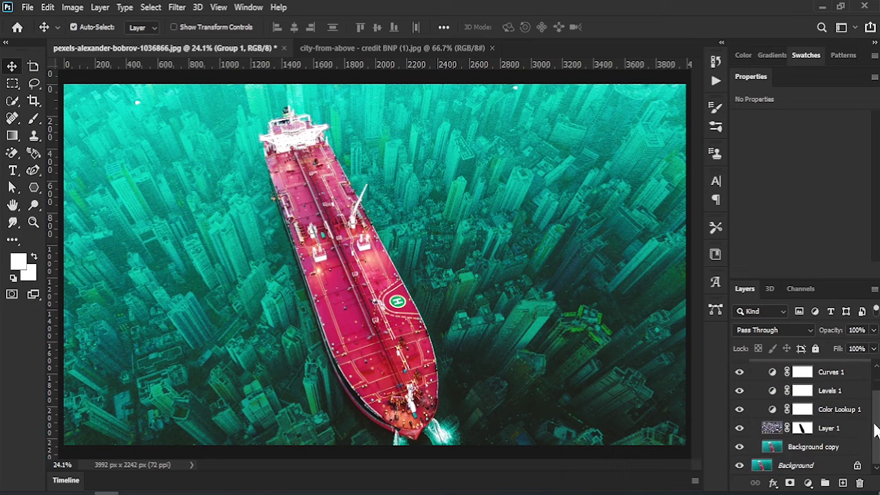
pyautogui.click(803, 429)
pyautogui.click(34, 118)
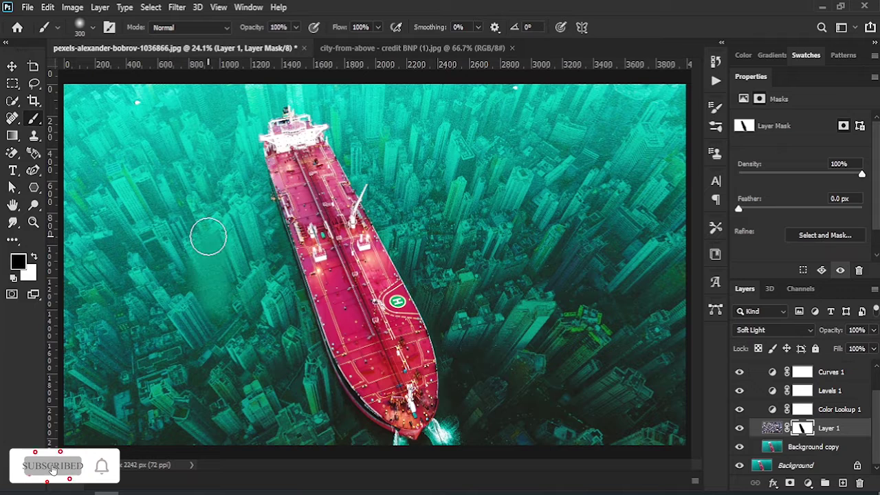
pyautogui.moveTo(222, 31); pyautogui.dragTo(201, 33)
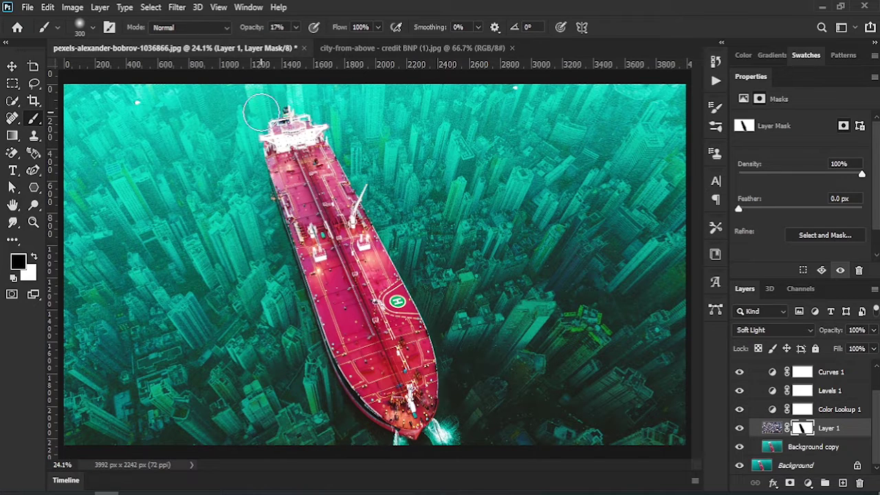
pyautogui.press(']')
pyautogui.press(']')
pyautogui.press(']')
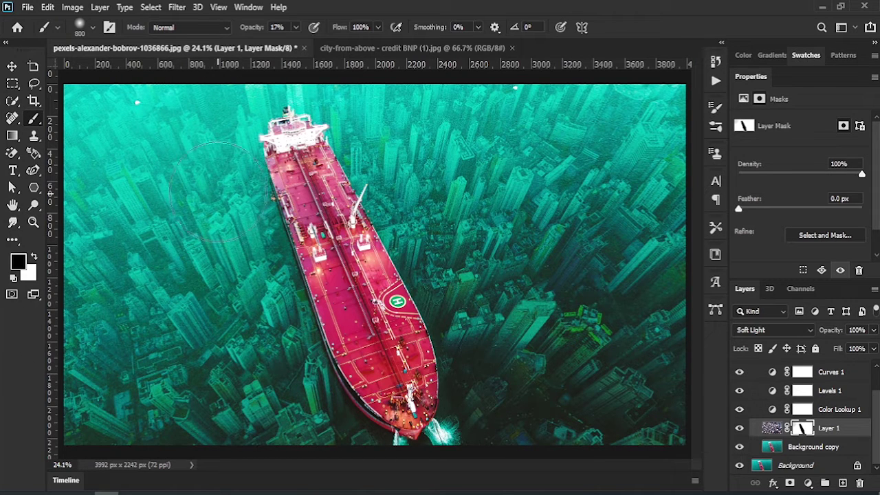
pyautogui.moveTo(335, 470)
pyautogui.mouseDown()
pyautogui.moveTo(295, 416)
pyautogui.moveTo(157, 419)
pyautogui.moveTo(216, 196)
pyautogui.moveTo(303, 103)
pyautogui.moveTo(429, 176)
pyautogui.moveTo(454, 284)
pyautogui.moveTo(555, 378)
pyautogui.moveTo(641, 402)
pyautogui.mouseUp()
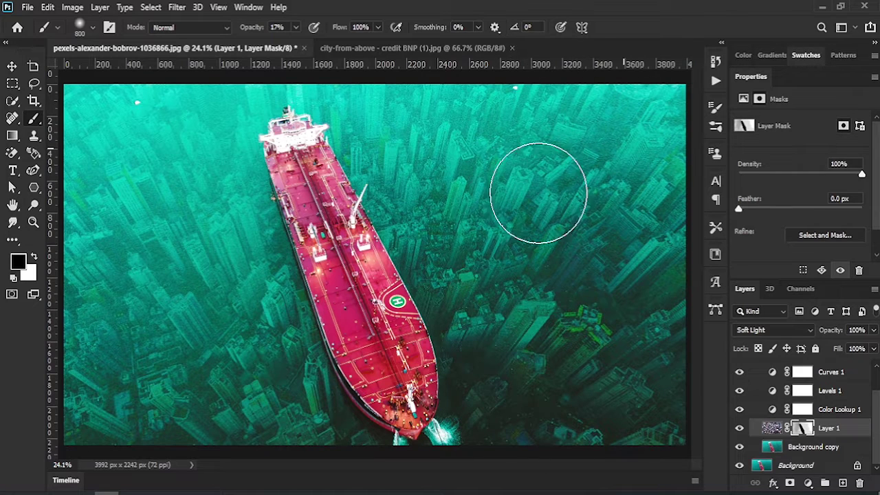
pyautogui.click(12, 66)
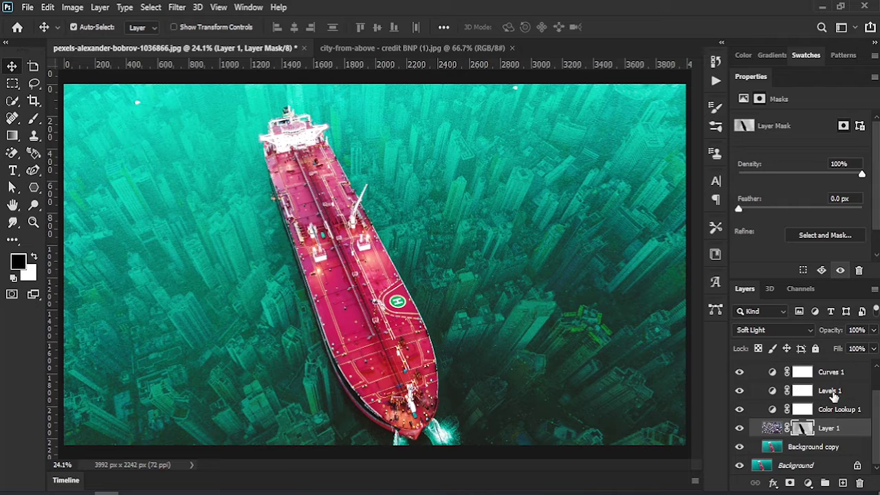
# Collapse Group 1 and toggle its visibility off and back on to compare
pyautogui.scroll(2, 878, 391)
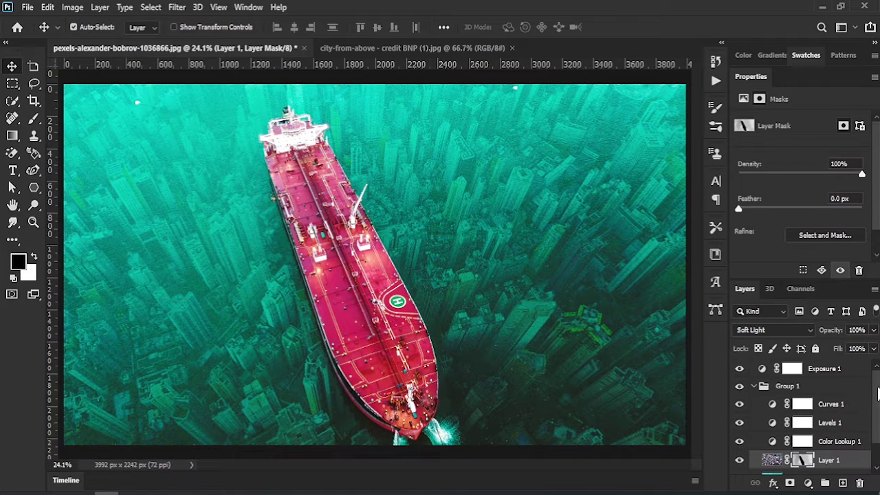
pyautogui.click(753, 387)
pyautogui.click(740, 387)
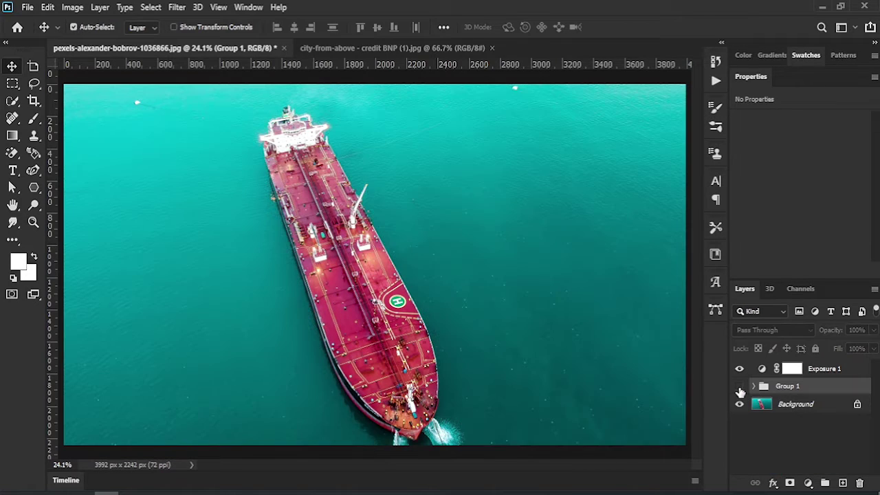
pyautogui.click(740, 387)
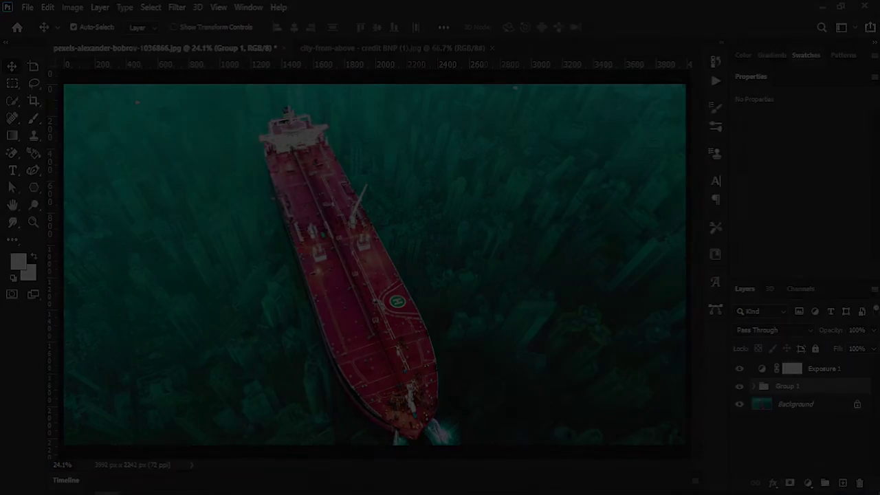